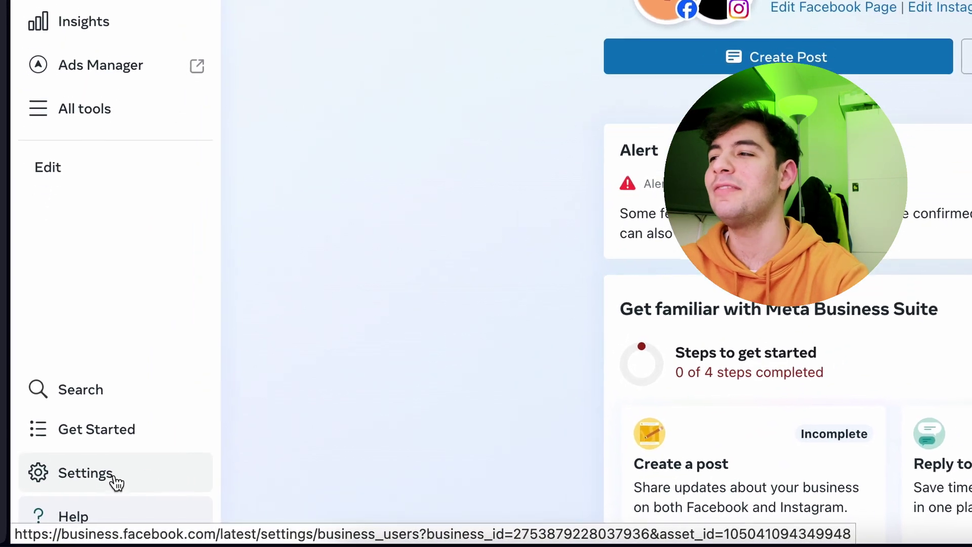
Open the business account's Settings from the sidebar to reach the People page
left_click(117, 480)
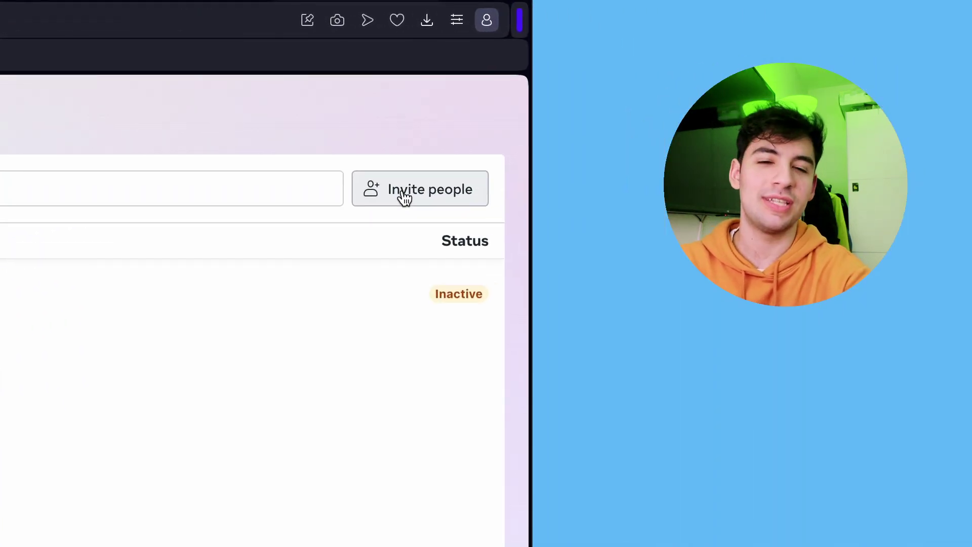
Begin an invitation for the collaborator's email, with Temporary access switched on and back off
left_click(404, 196)
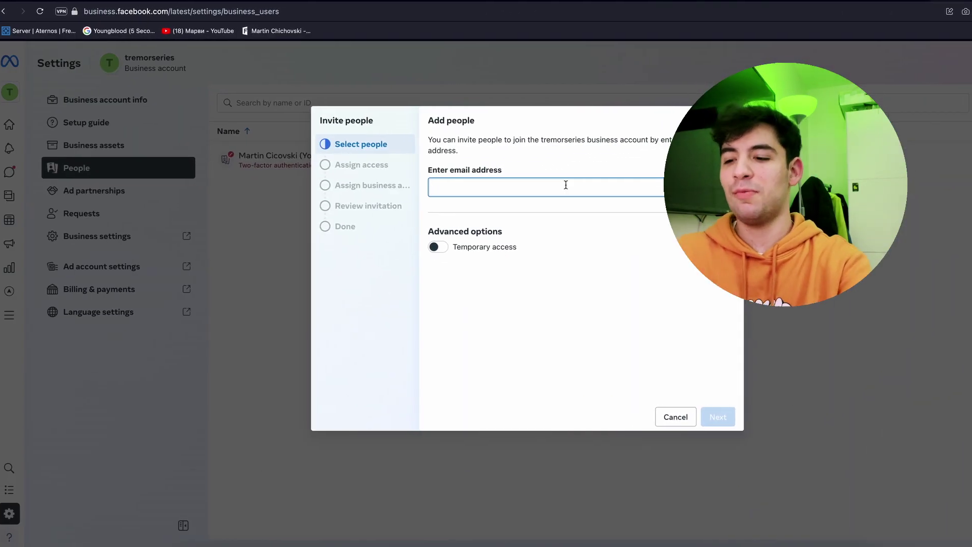
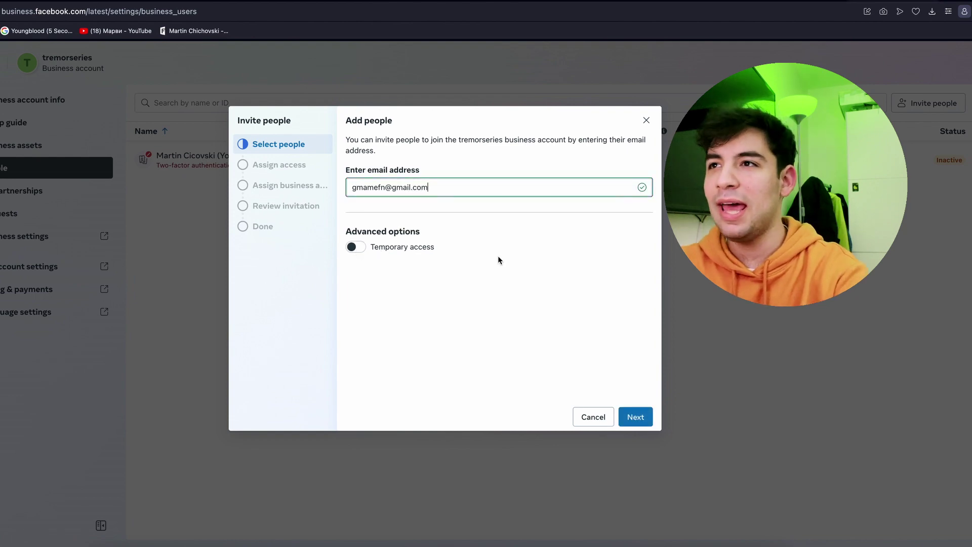
left_click(366, 252)
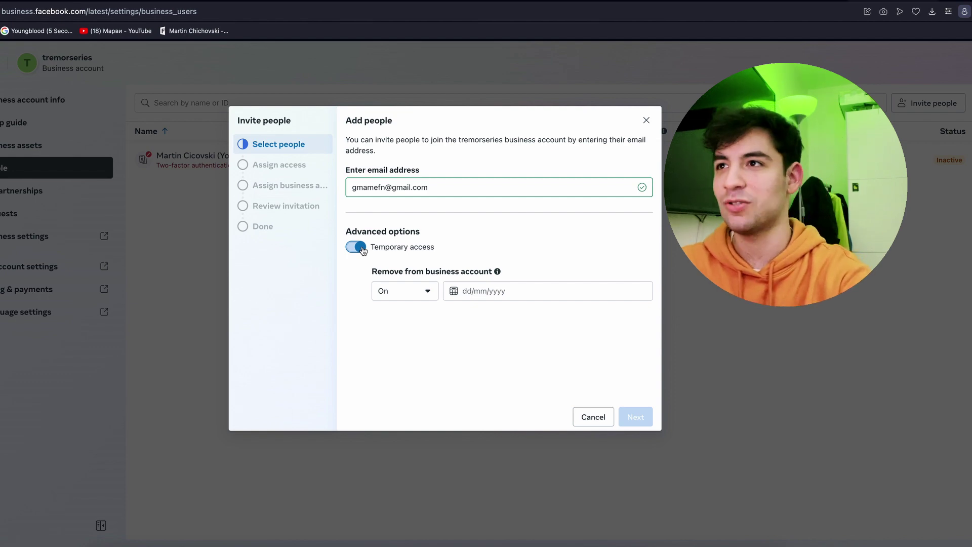
left_click(363, 250)
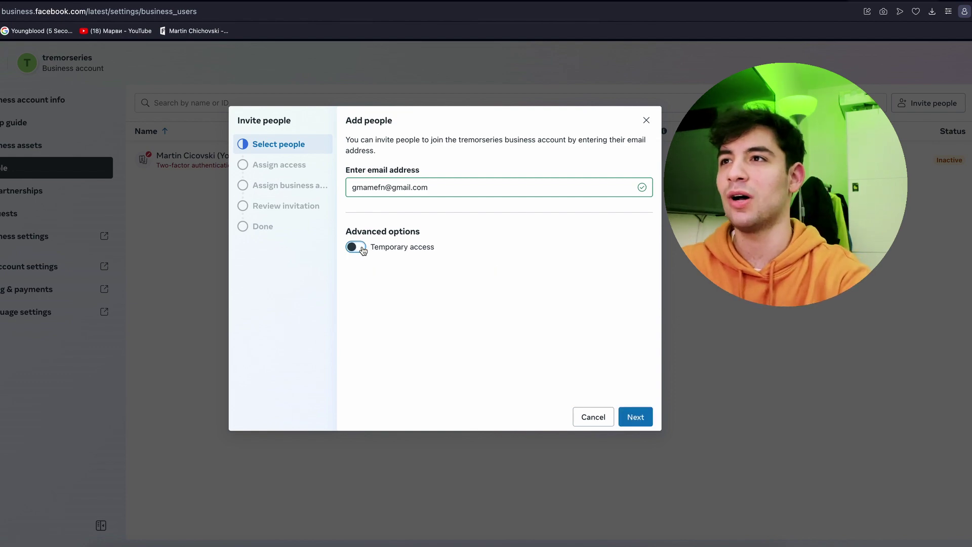
Keep Basic and Apps and integrations Manage access, then continue to business assets
left_click(635, 417)
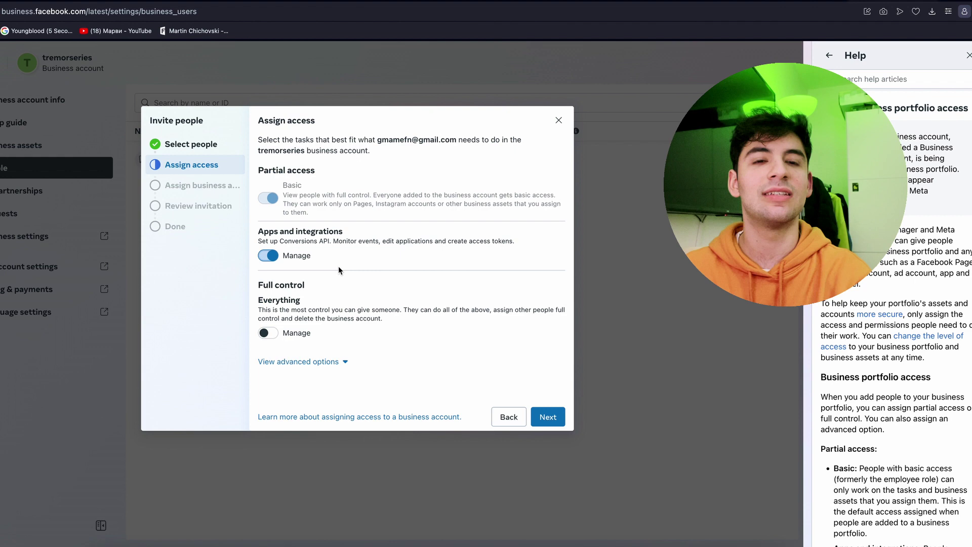
left_click(547, 417)
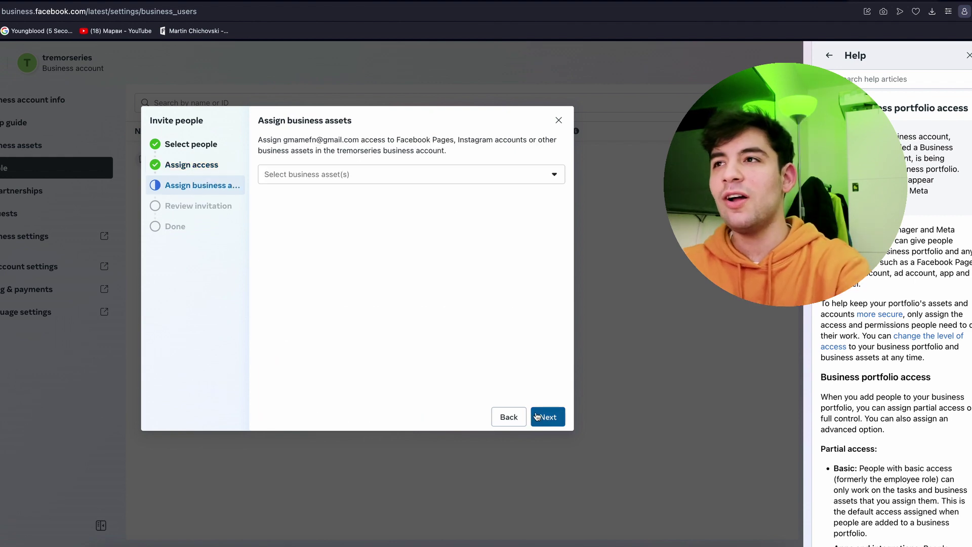
Tick the TremorSeries Facebook Page in Select business asset(s) and confirm the selection
left_click(427, 177)
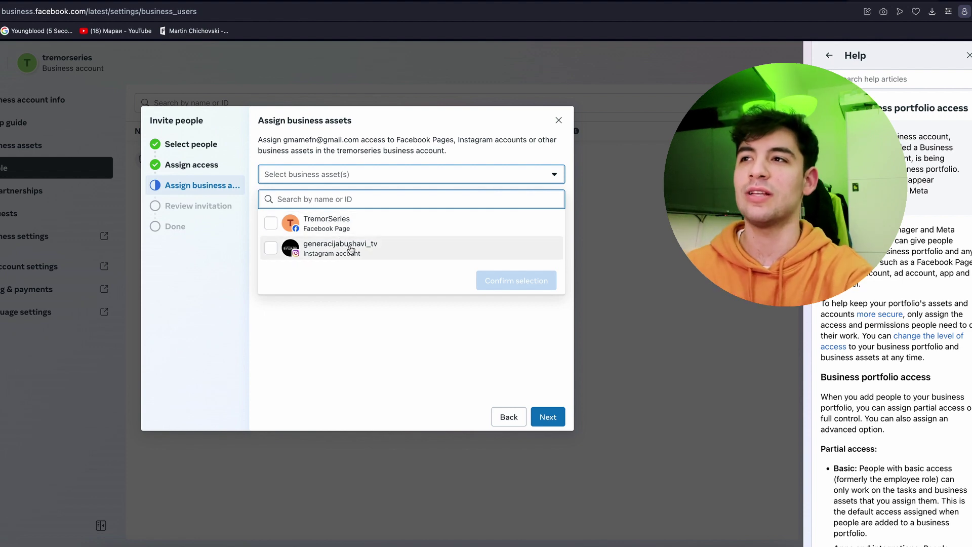
left_click(327, 223)
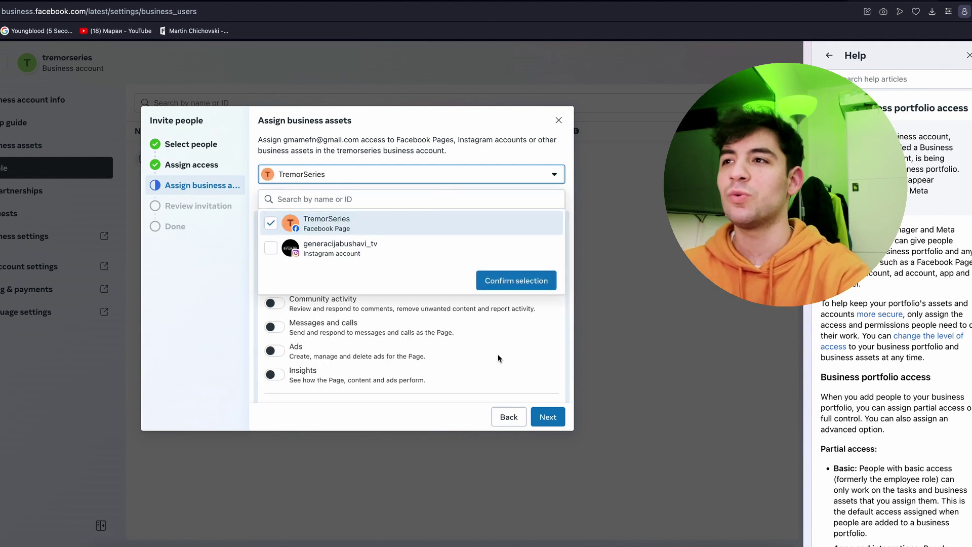
left_click(504, 283)
scroll(356, 322, "down", 2)
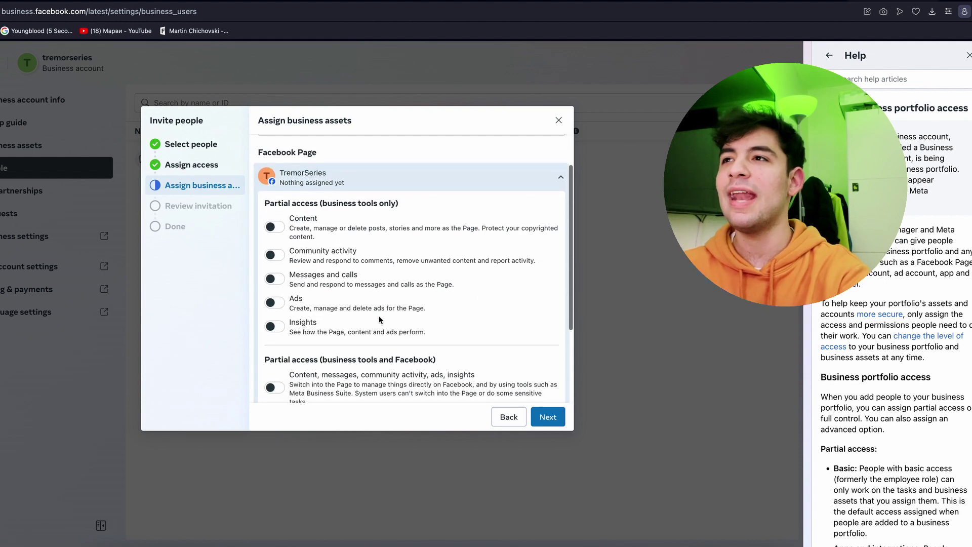
scroll(405, 232, "down", 3)
scroll(405, 231, "down", 2)
scroll(406, 231, "up", 3)
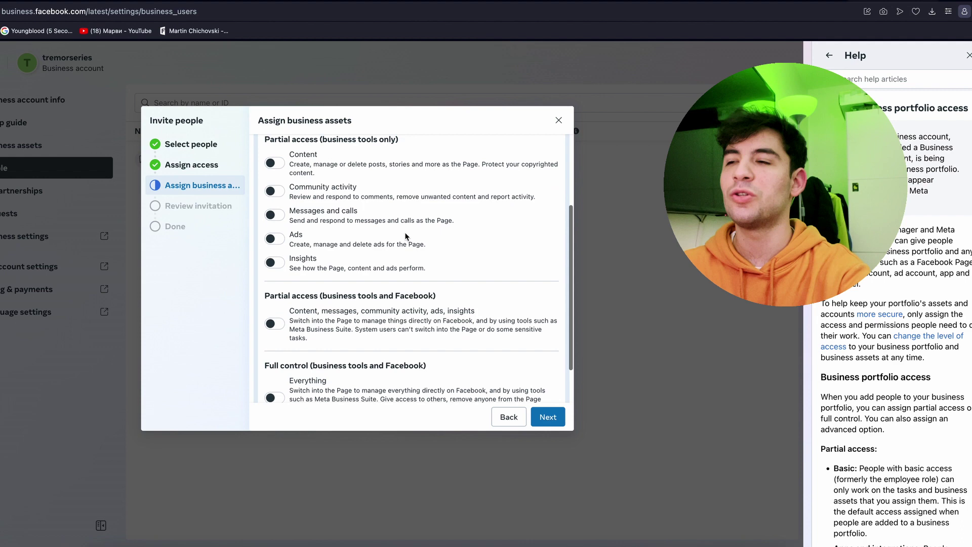
scroll(405, 231, "up", 4)
scroll(405, 232, "down", 2)
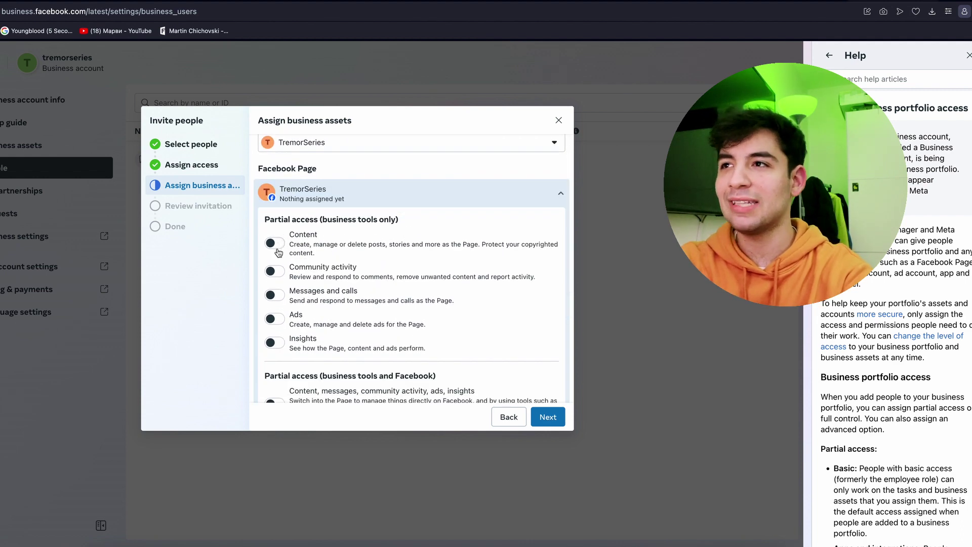
scroll(314, 223, "down", 1)
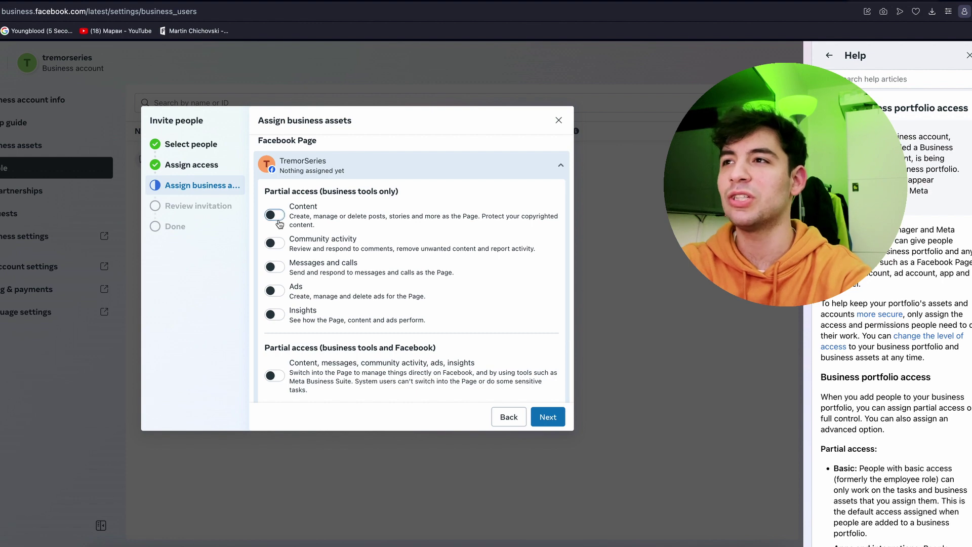
Try the Content, Community activity and Messages and calls permissions for the TremorSeries Page
left_click(274, 215)
left_click(274, 243)
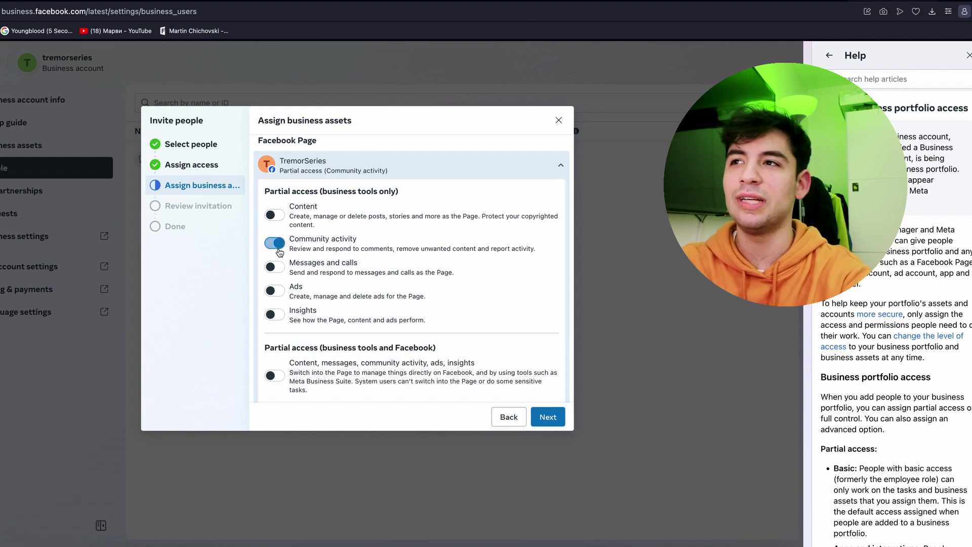
left_click(275, 243)
left_click(274, 266)
left_click(274, 244)
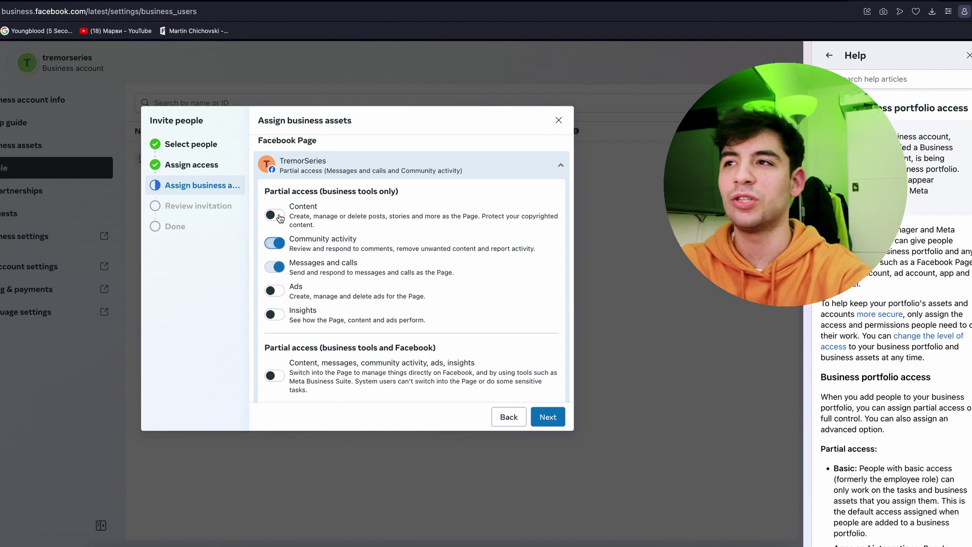
left_click(274, 244)
scroll(276, 266, "down", 3)
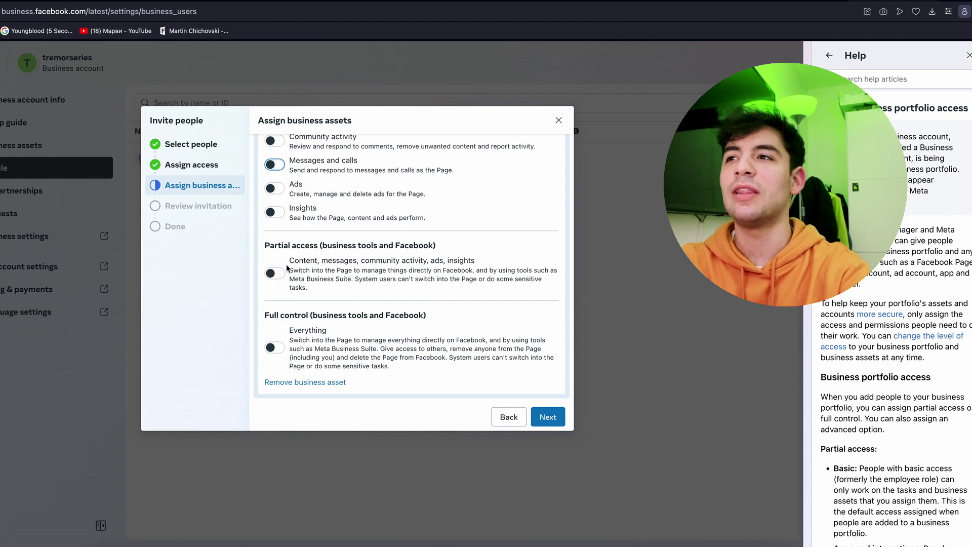
Swap combined partial access for Everything under Full control of the TremorSeries Page
left_click(274, 274)
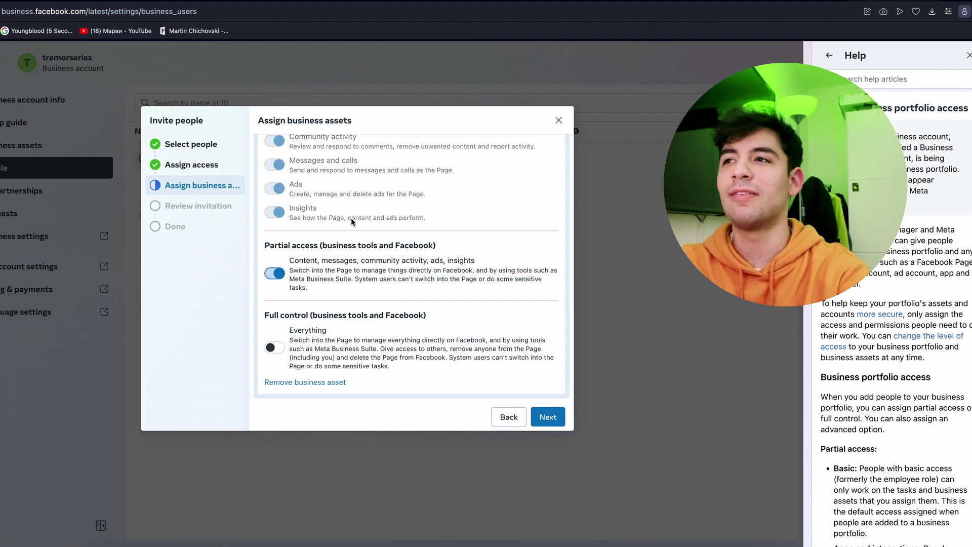
scroll(352, 221, "up", 2)
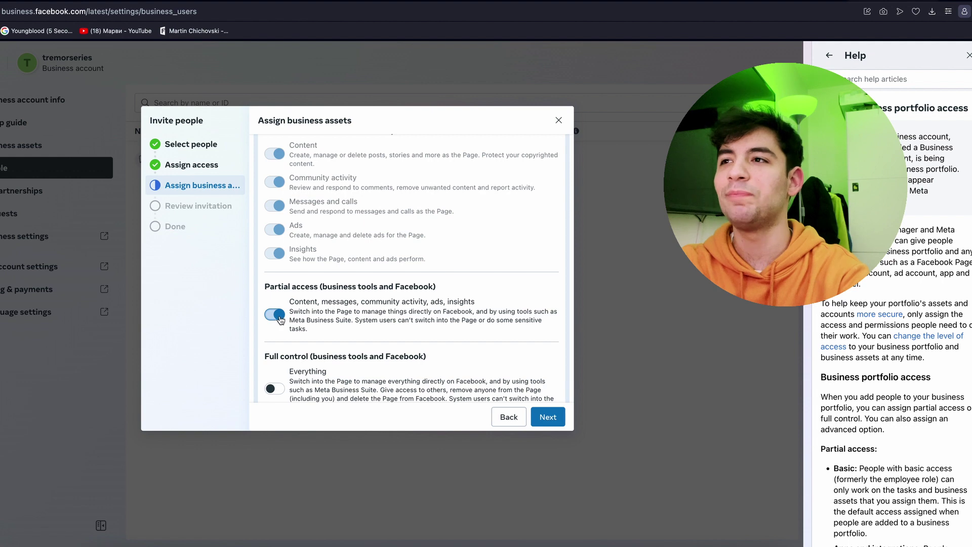
scroll(303, 303, "down", 2)
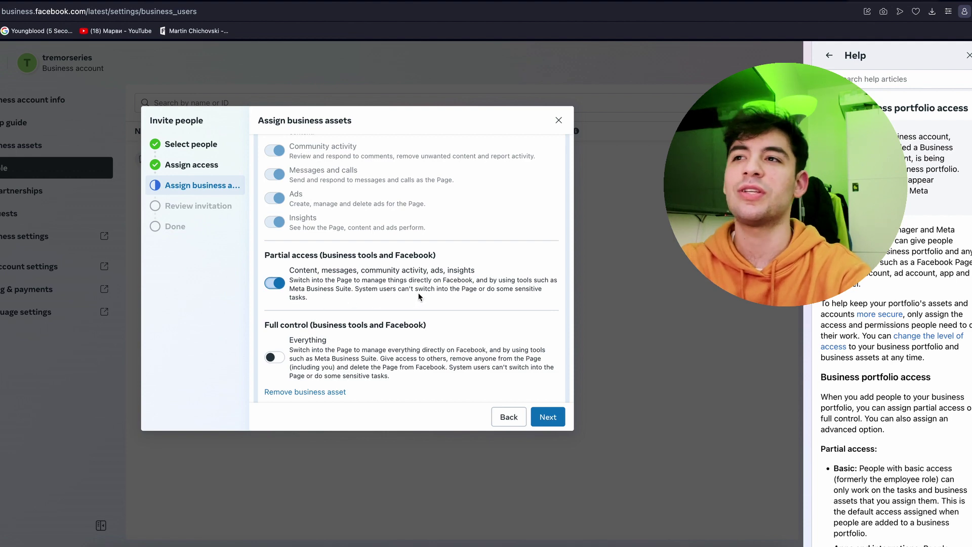
left_click(275, 284)
left_click(271, 348)
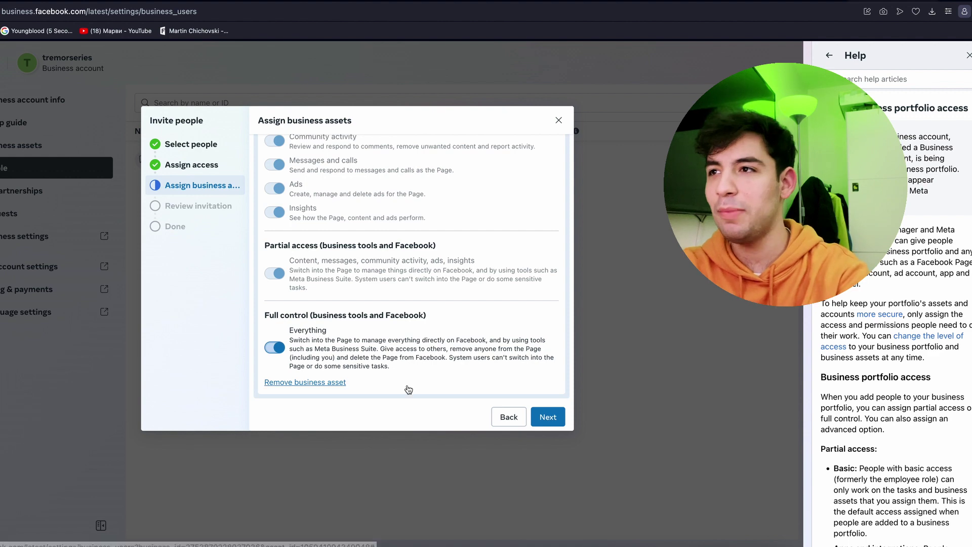
left_click(547, 417)
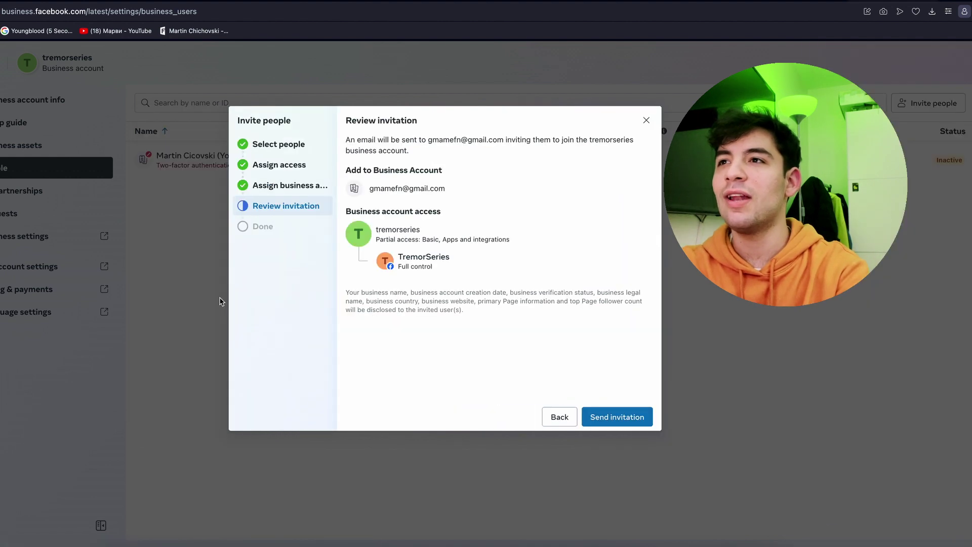